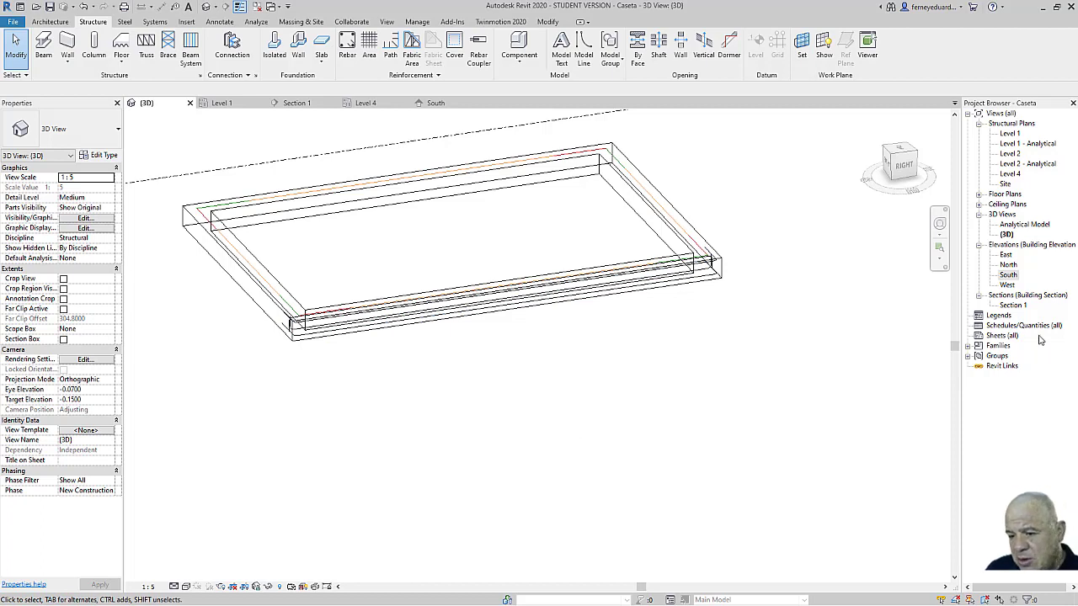
Check the Level 1 structural plan, then open Section 1 showing the 0.3x0.3 beam.
double_click(1014, 135)
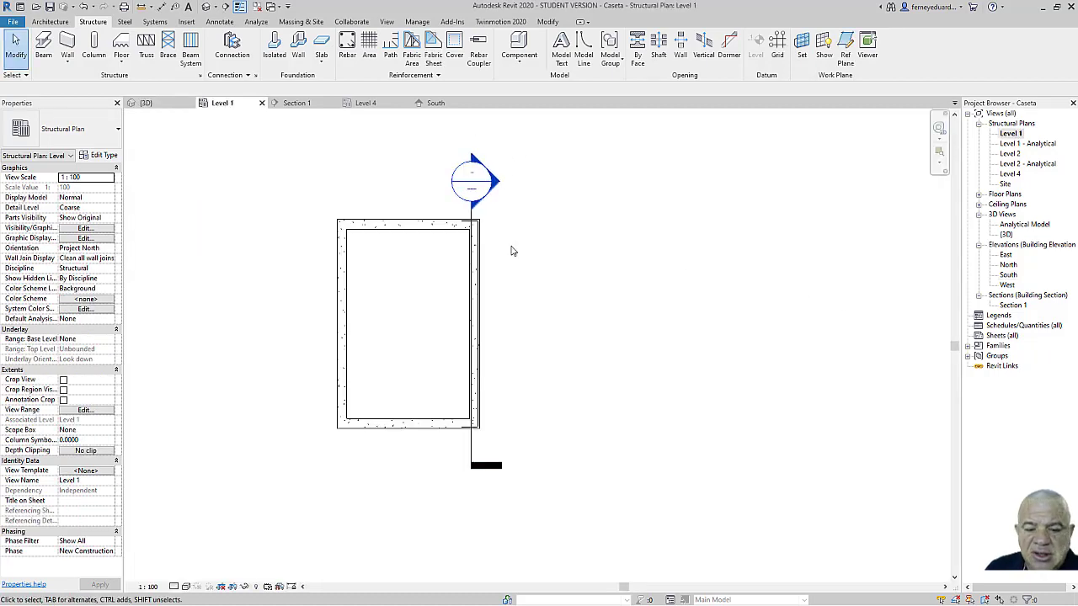
double_click(496, 189)
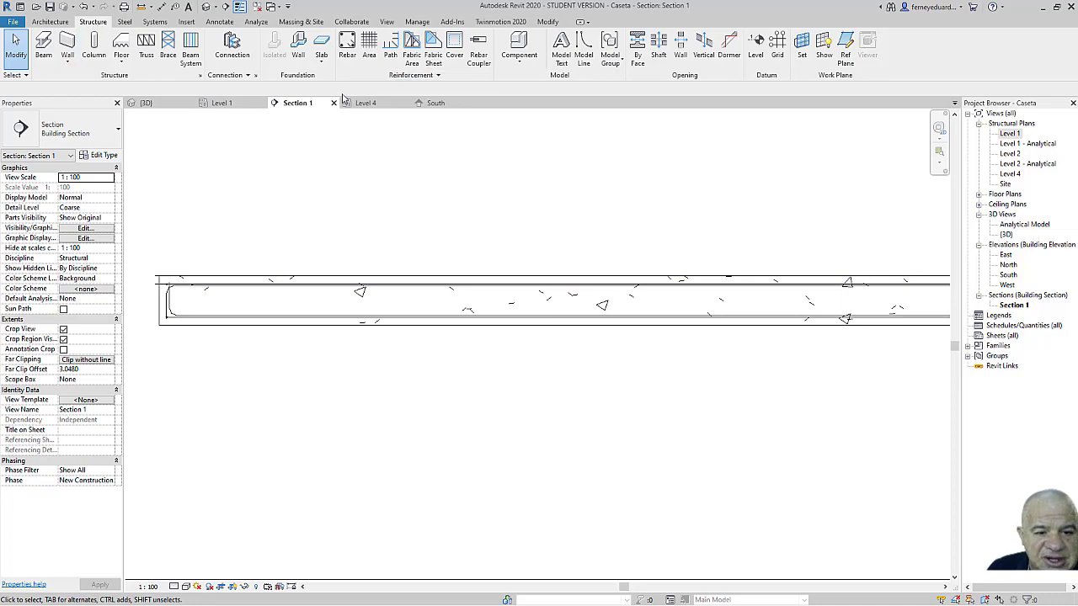
Place a 13M M_T1 rectangular stirrup inside the beam near its end in Section 1.
click(347, 46)
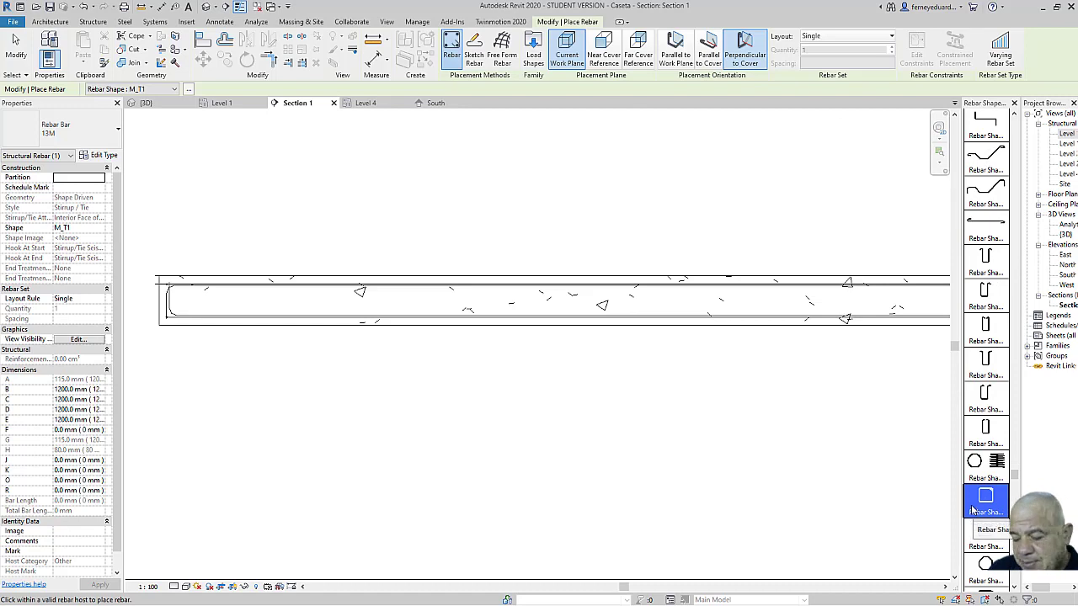
scroll(978, 499, down, 1)
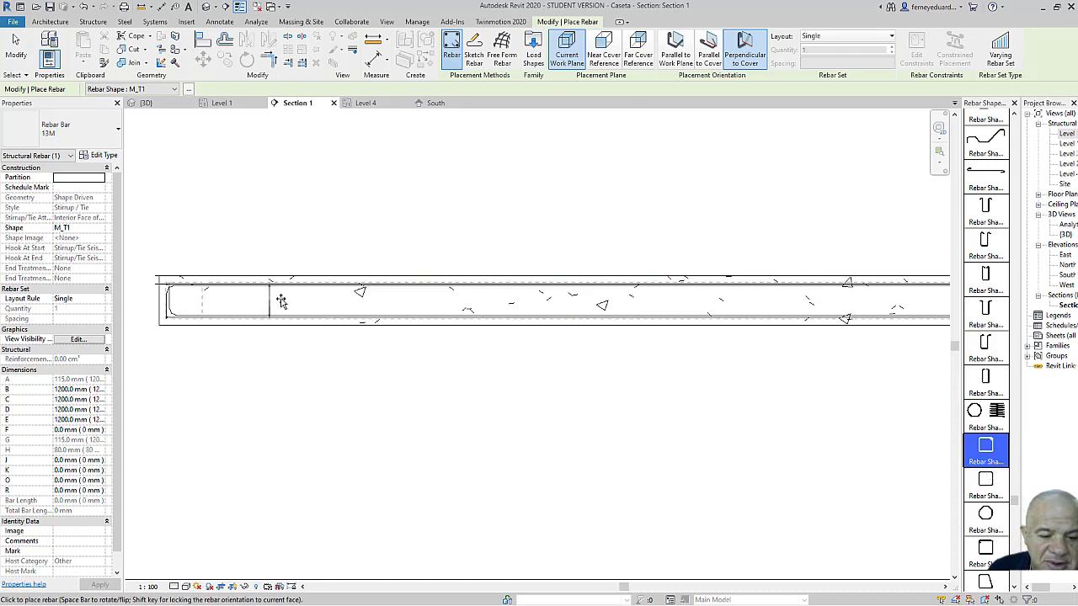
scroll(274, 303, up, 2)
scroll(278, 301, up, 2)
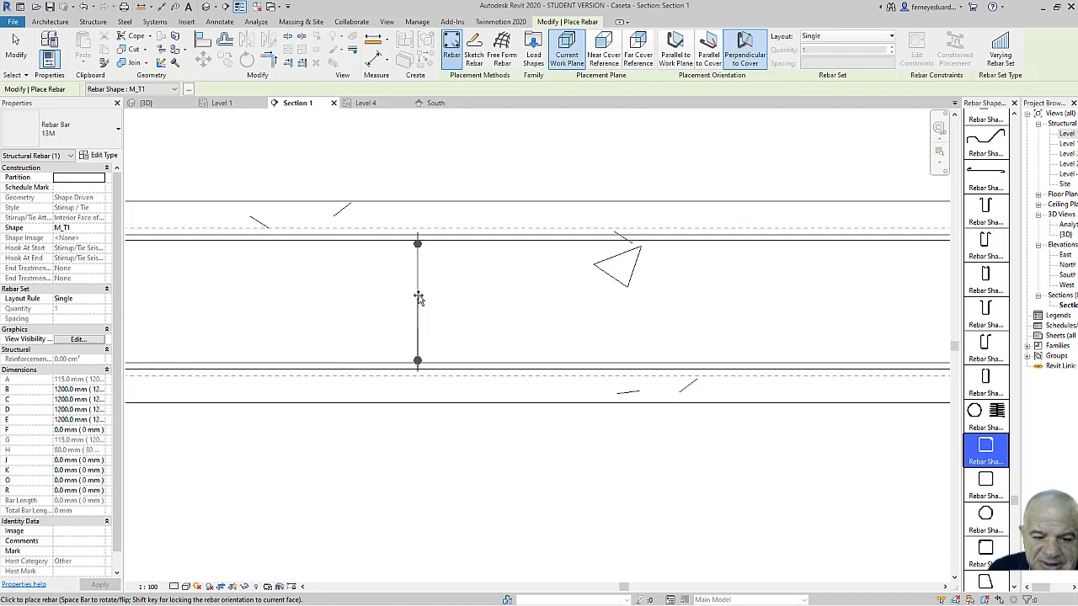
scroll(478, 301, down, 2)
scroll(526, 311, down, 1)
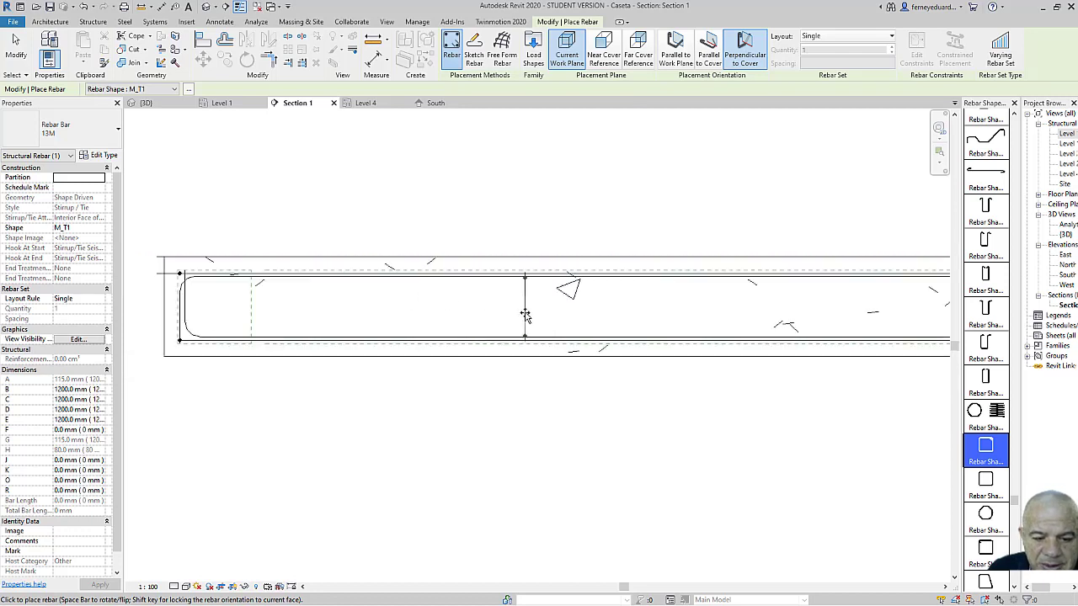
click(341, 315)
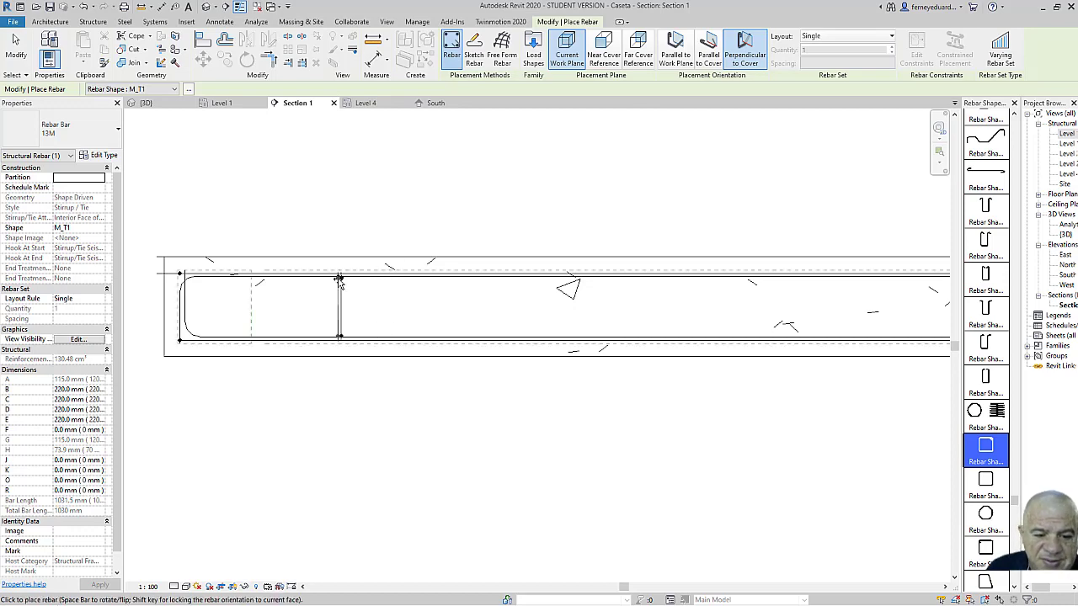
key(Escape)
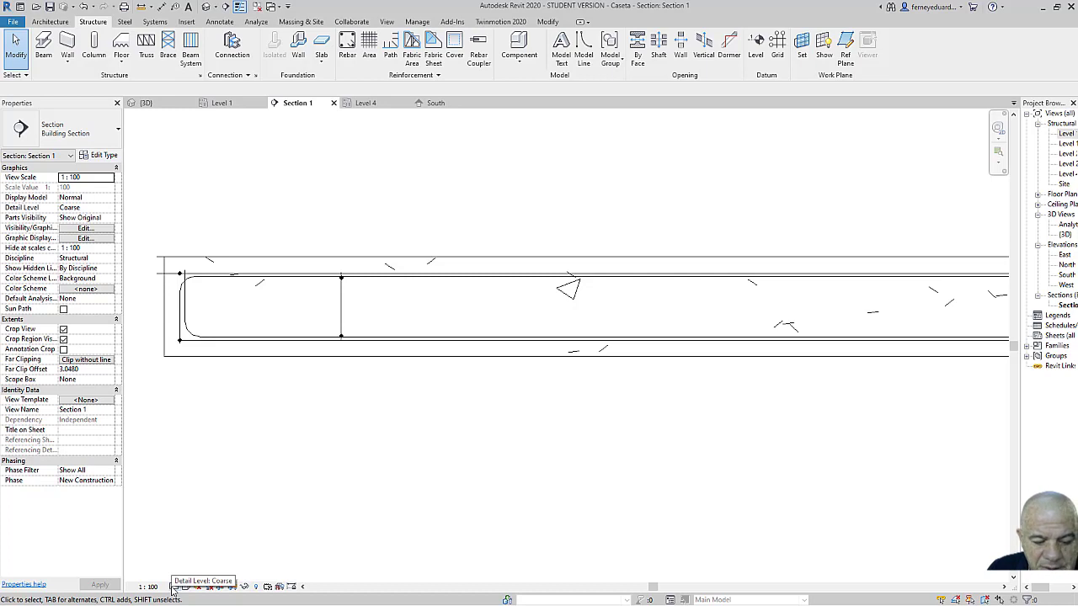
Set Section 1 to Medium detail, then open the South elevation view.
click(175, 587)
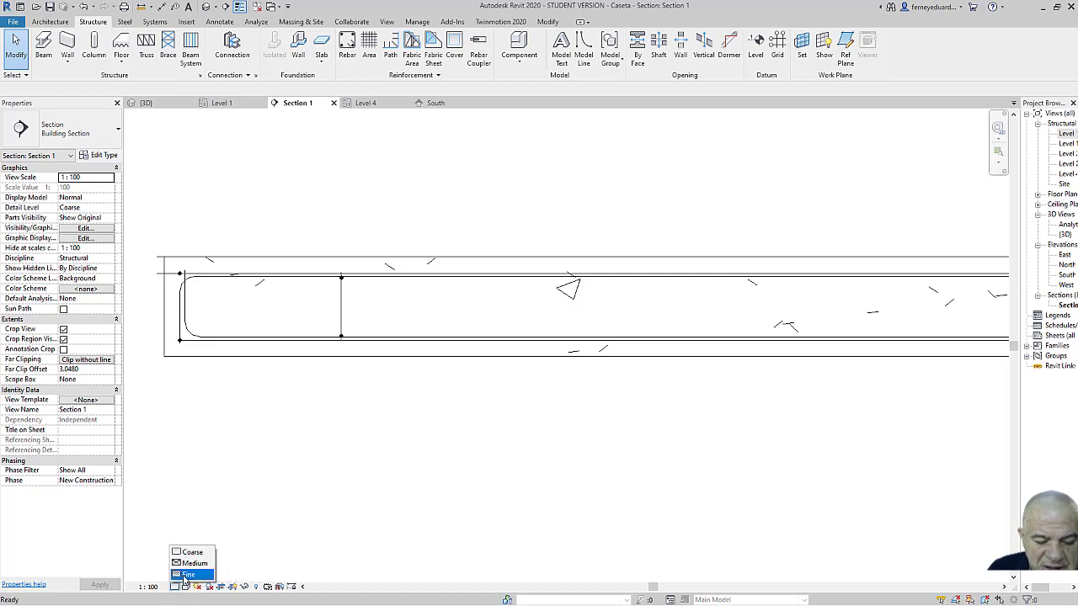
click(193, 562)
scroll(299, 312, up, 3)
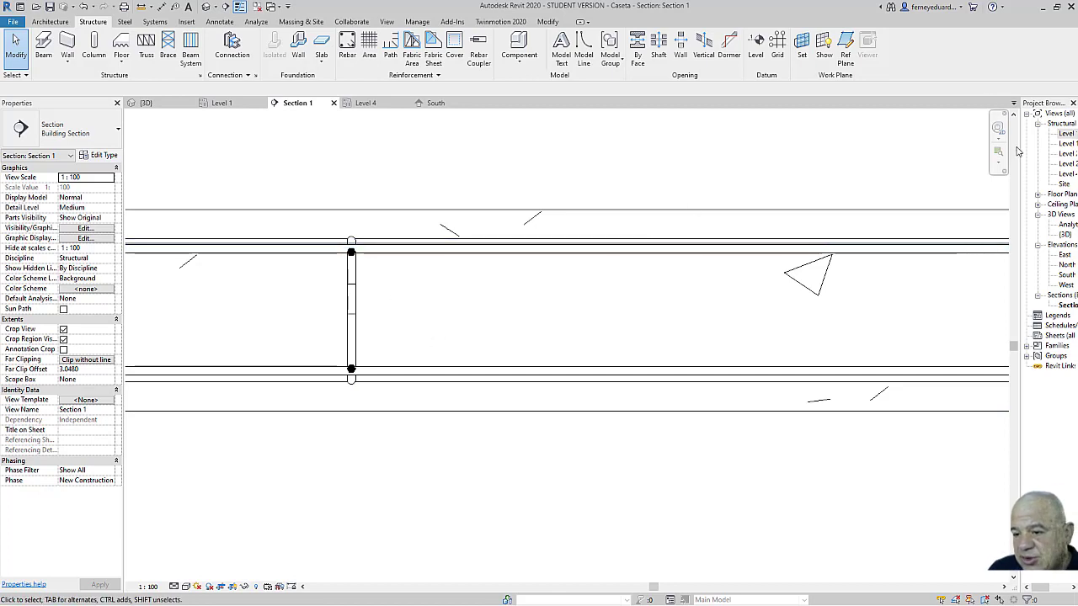
drag(1020, 152, 936, 159)
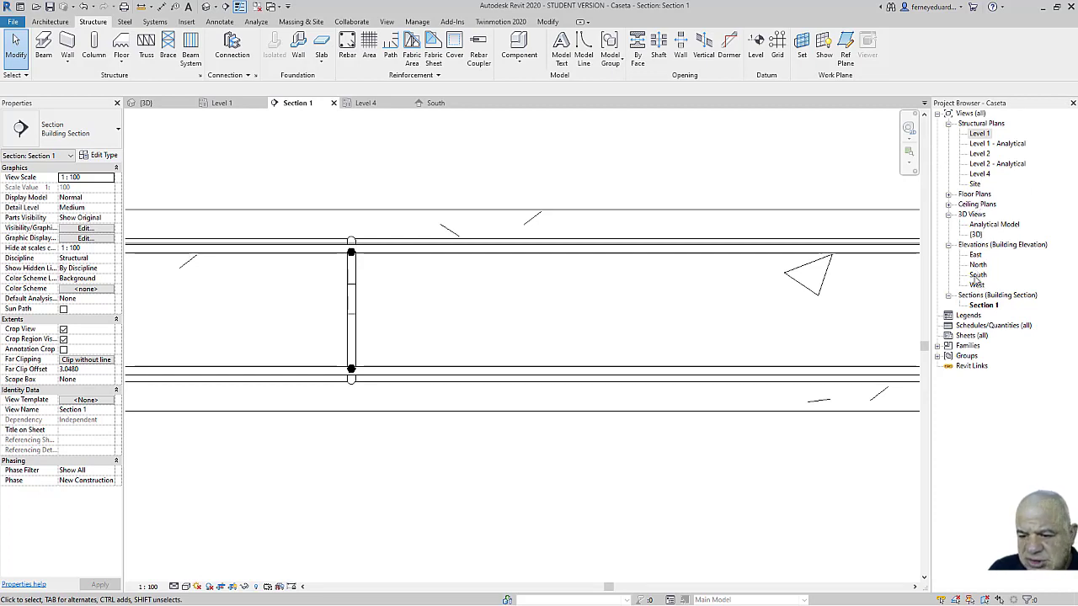
double_click(975, 276)
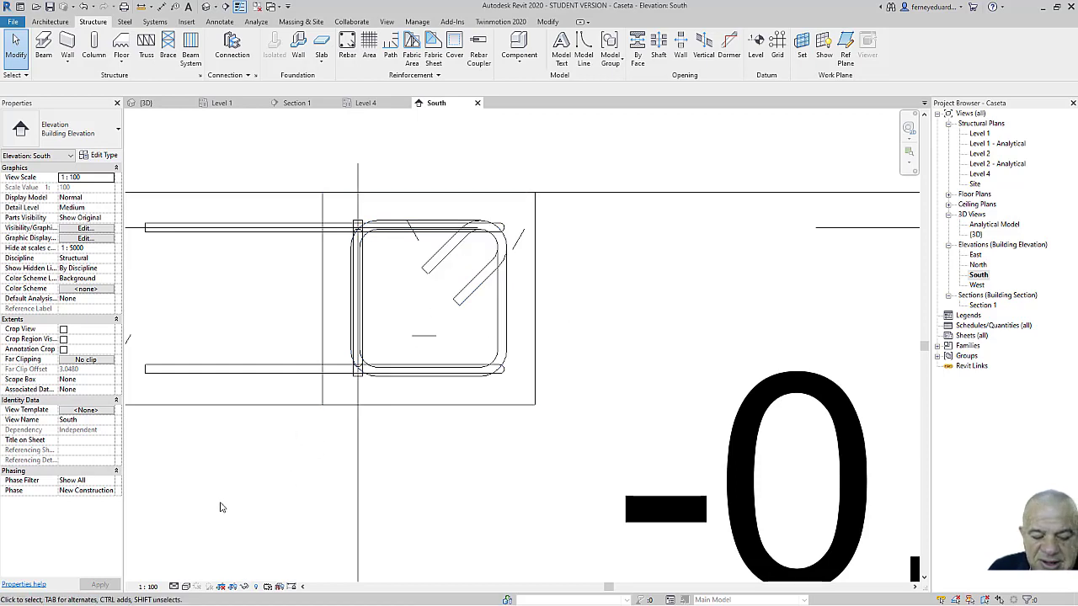
Try Coarse, Medium, then Fine detail level on the South elevation.
click(174, 587)
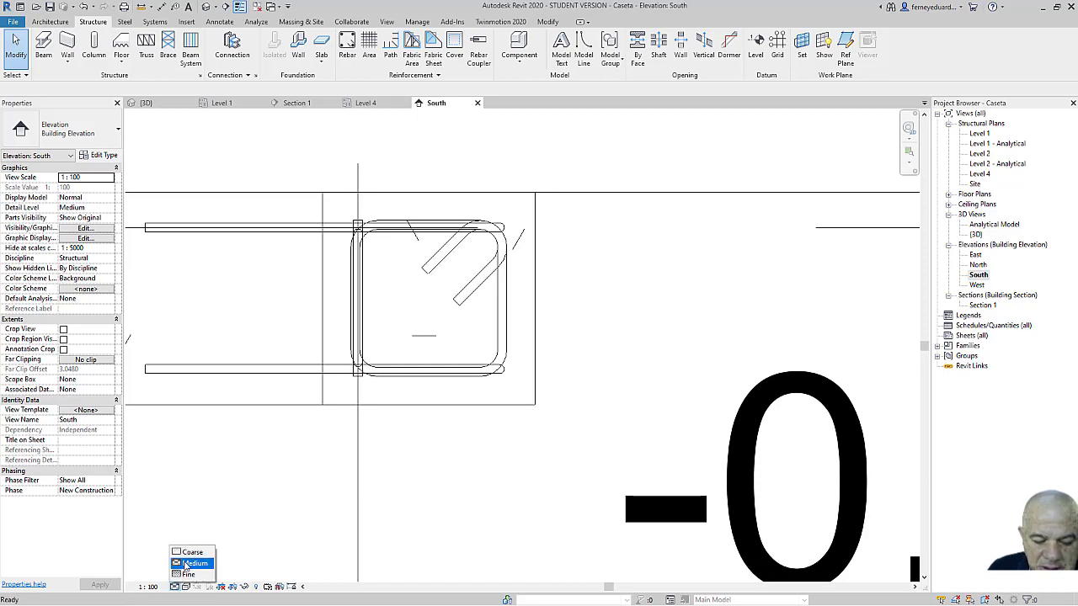
click(192, 553)
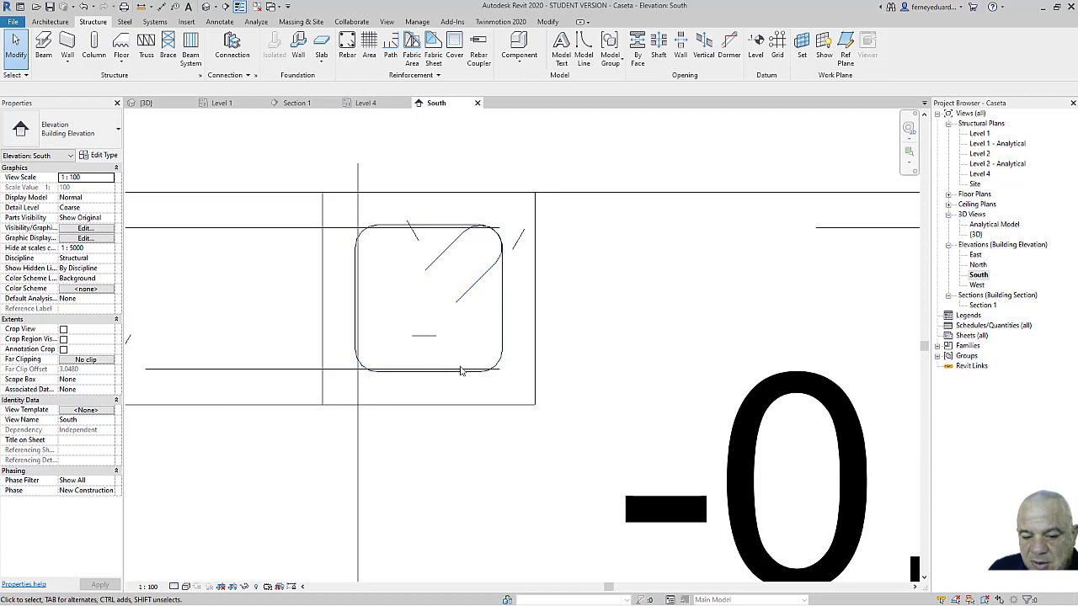
click(175, 587)
click(192, 563)
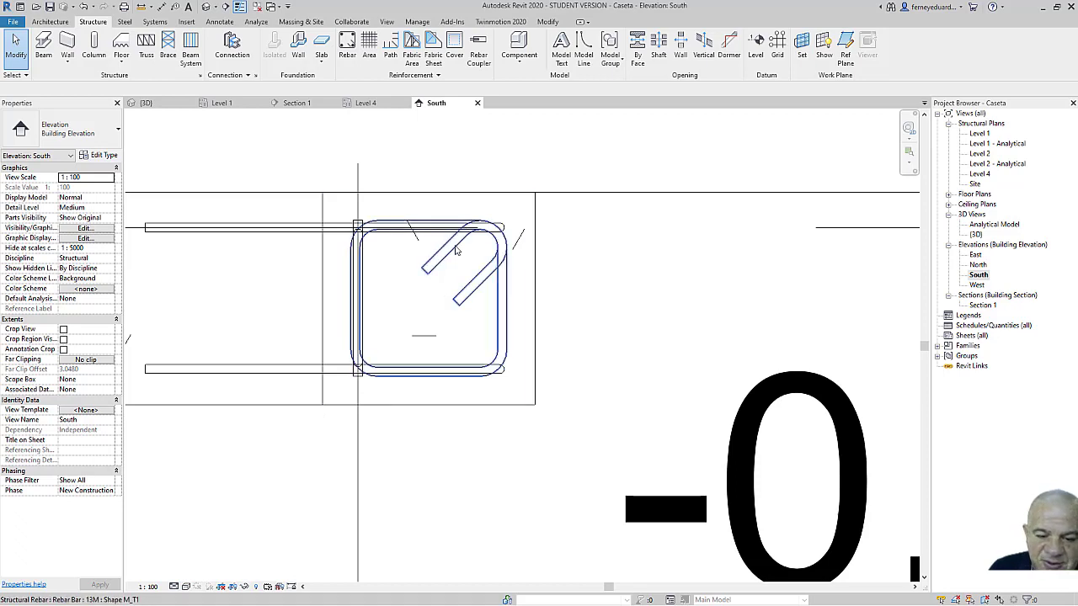
click(174, 587)
click(183, 575)
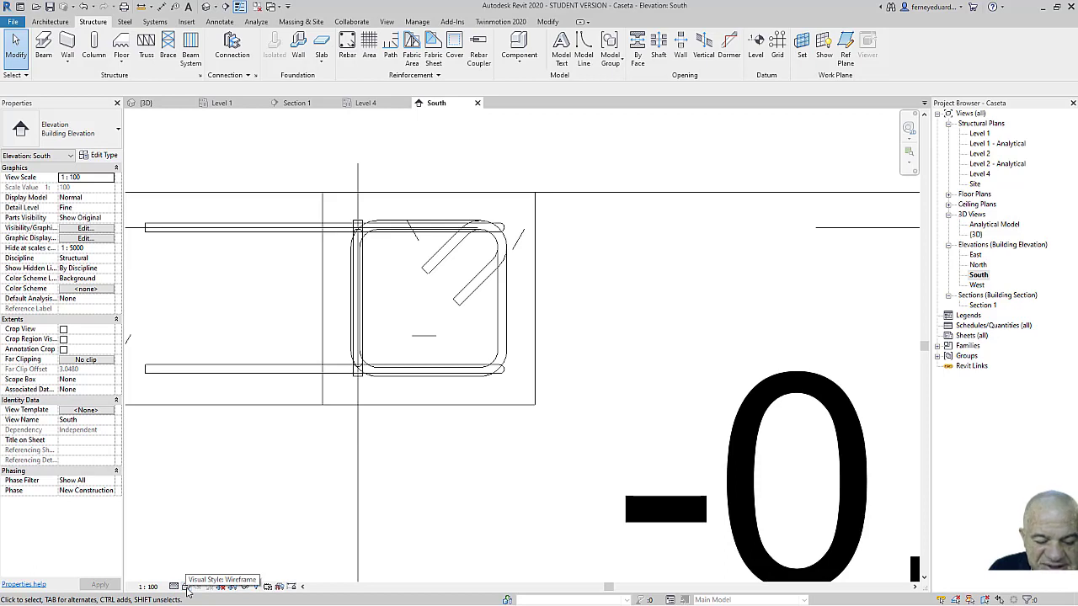
Switch the elevation's visual style to Hidden Line, then Wireframe, at Fine detail.
click(186, 587)
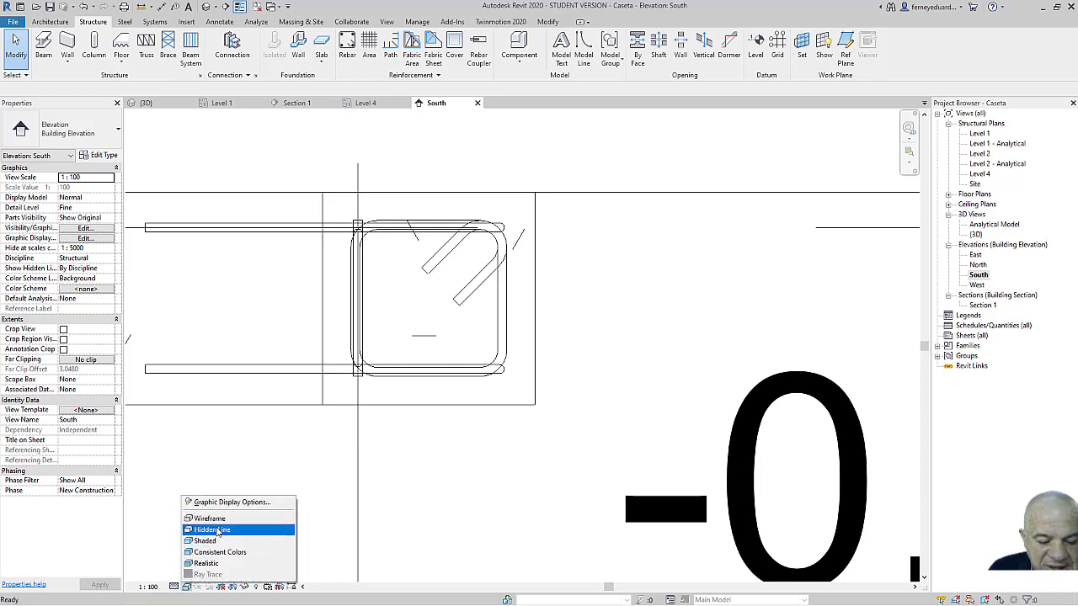
click(217, 530)
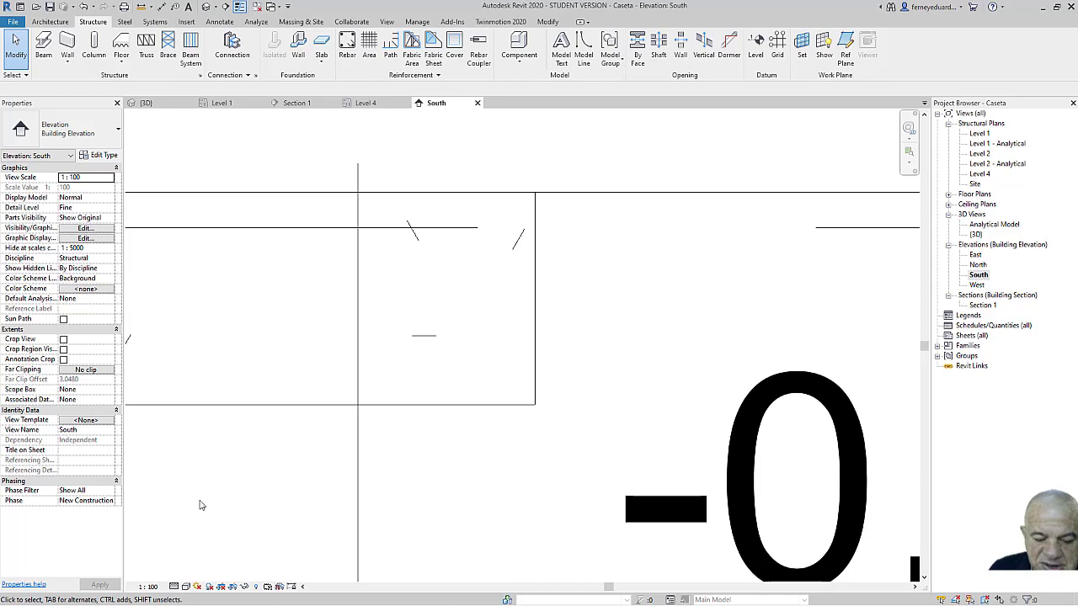
click(191, 587)
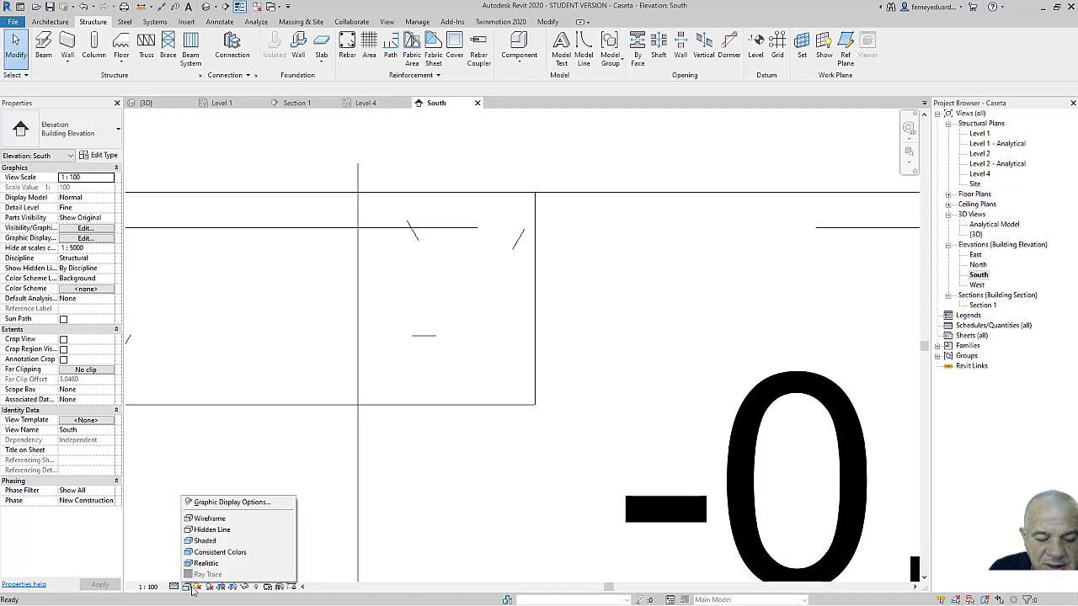
click(215, 519)
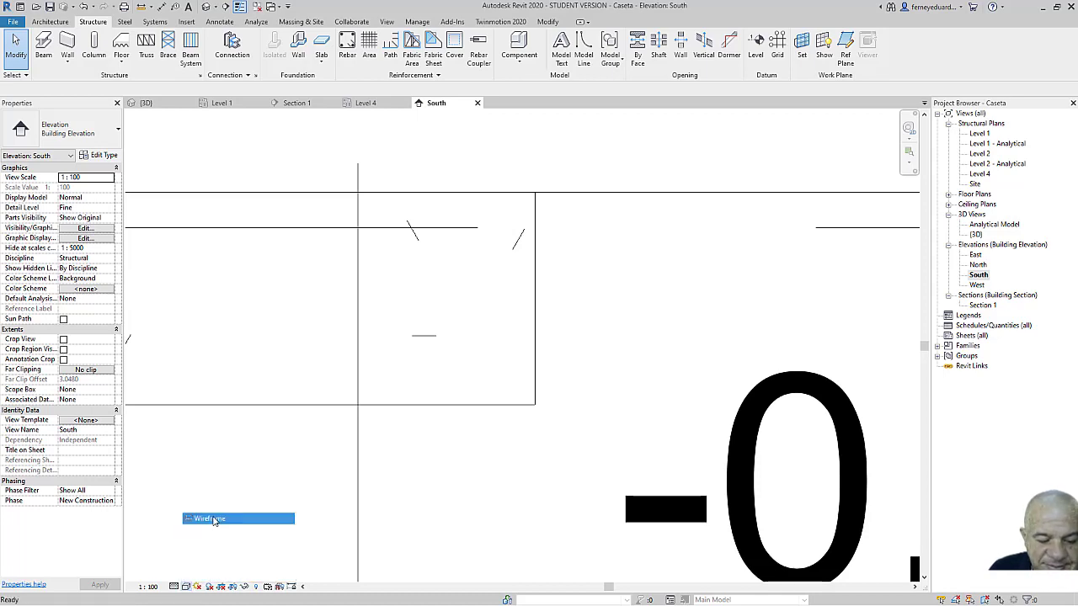
click(175, 587)
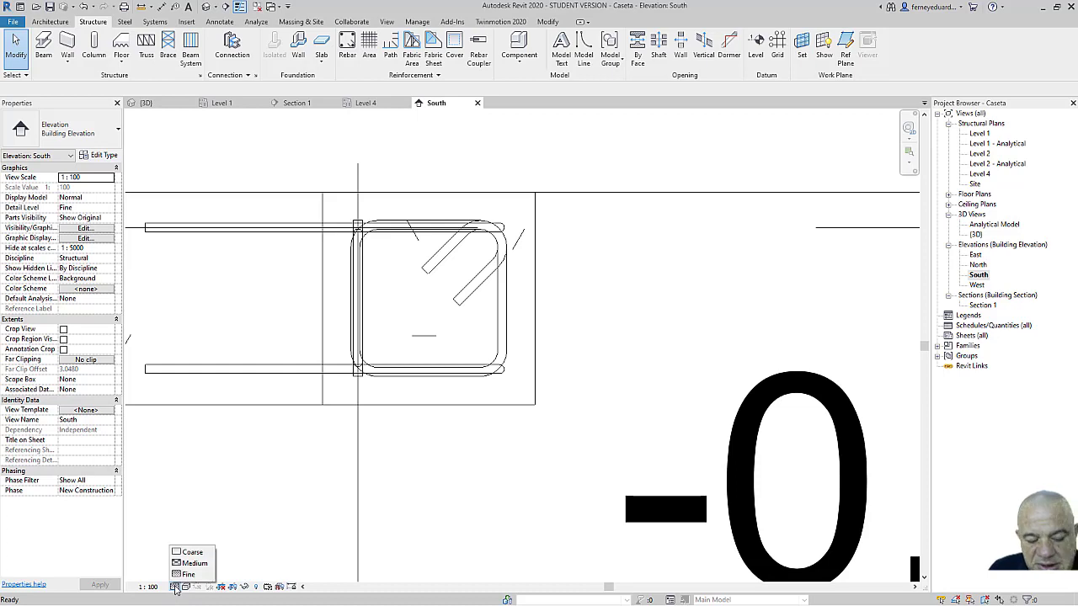
click(190, 574)
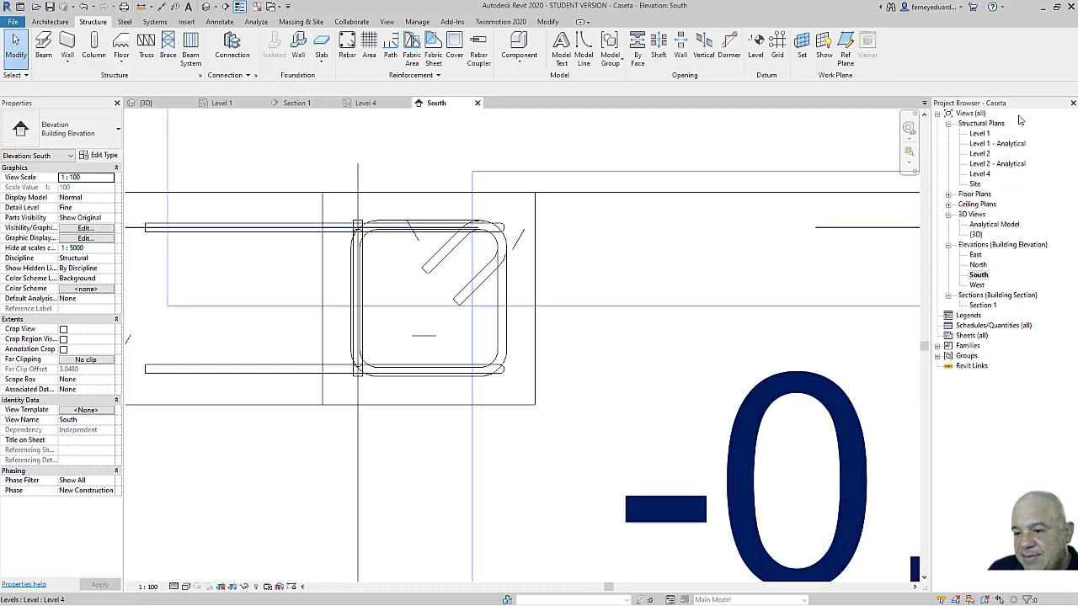
Open the Level 1 plan zoomed on the beam corner at Medium detail.
double_click(980, 133)
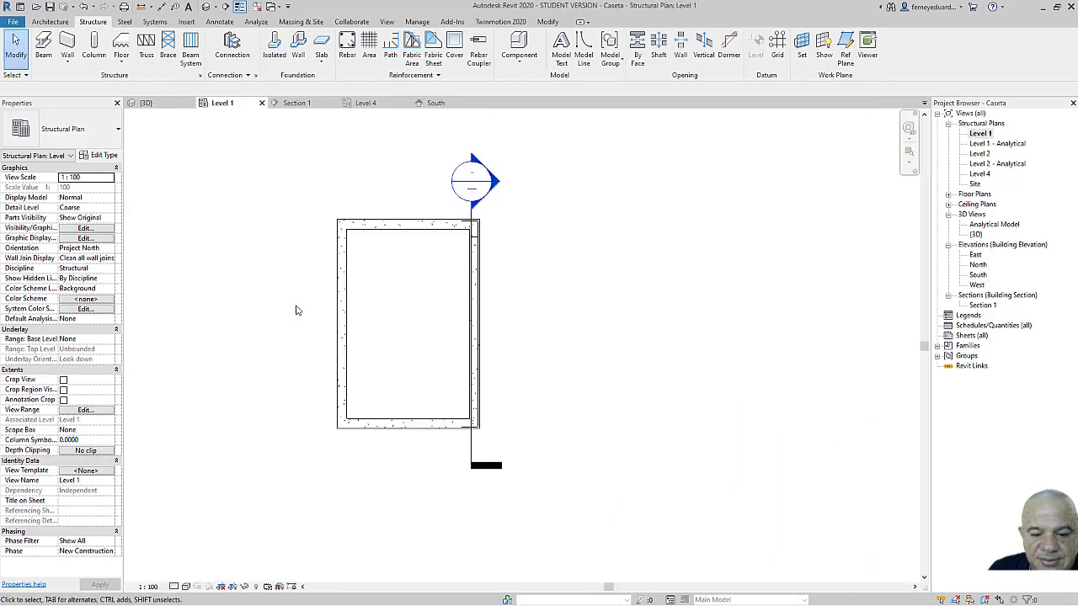
scroll(449, 274, up, 1)
scroll(459, 261, up, 2)
scroll(472, 248, up, 1)
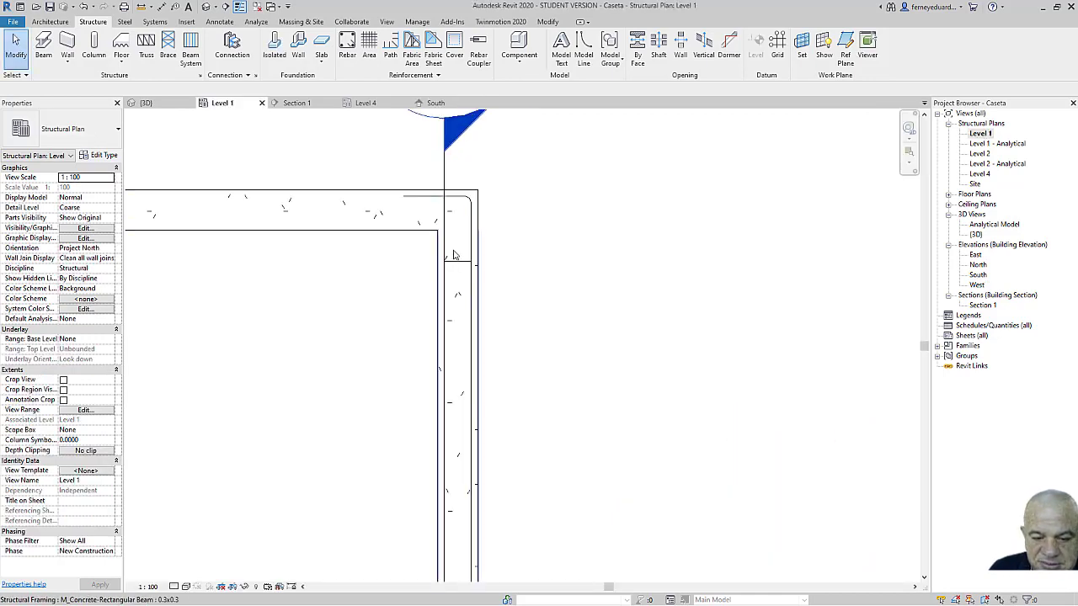
scroll(483, 238, up, 1)
scroll(480, 238, up, 1)
scroll(464, 241, up, 1)
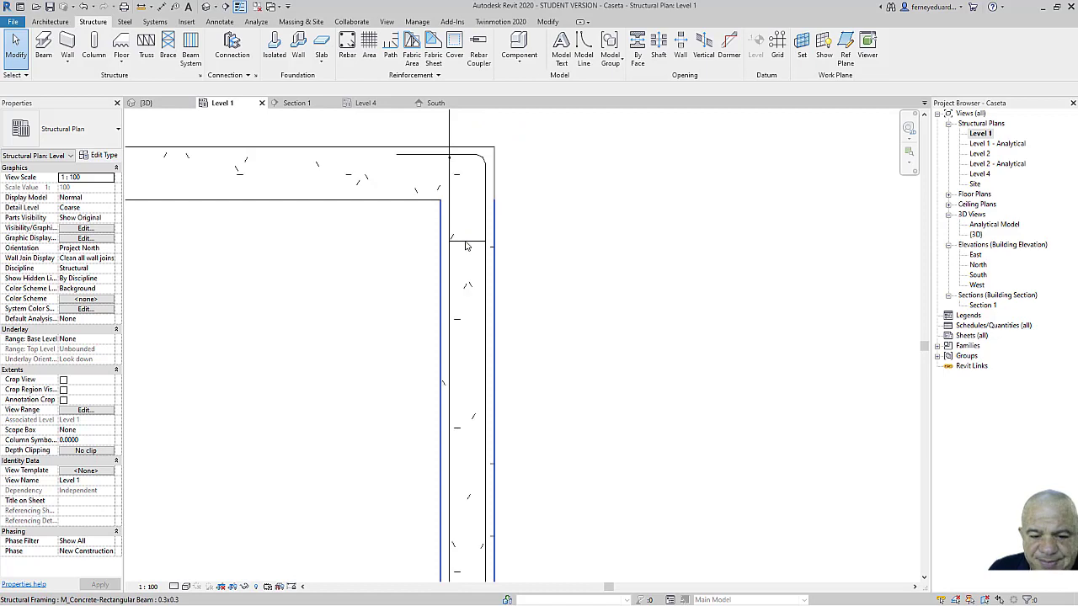
click(174, 586)
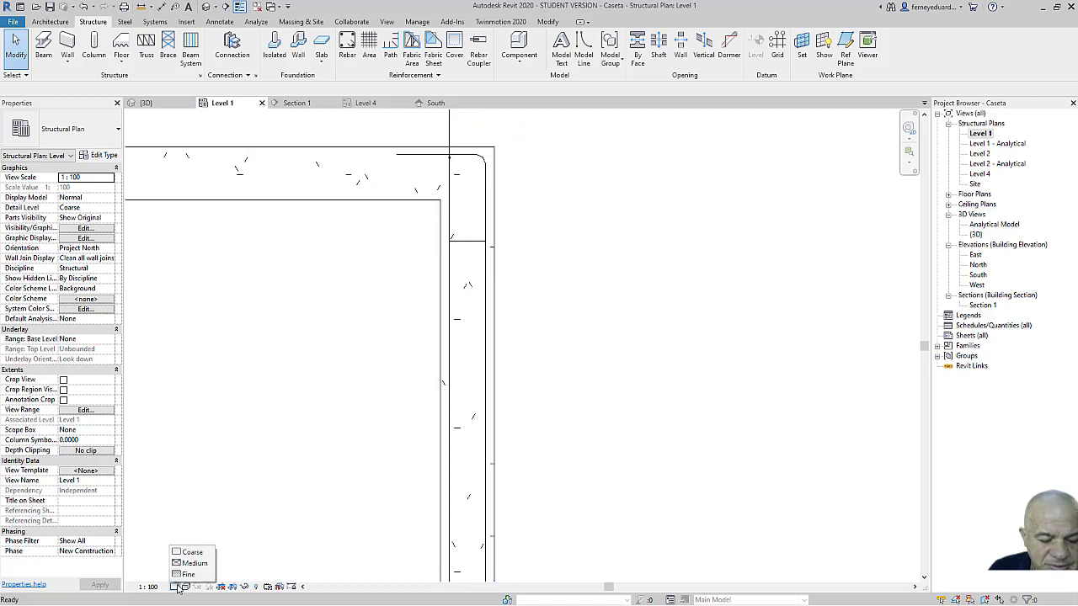
click(187, 562)
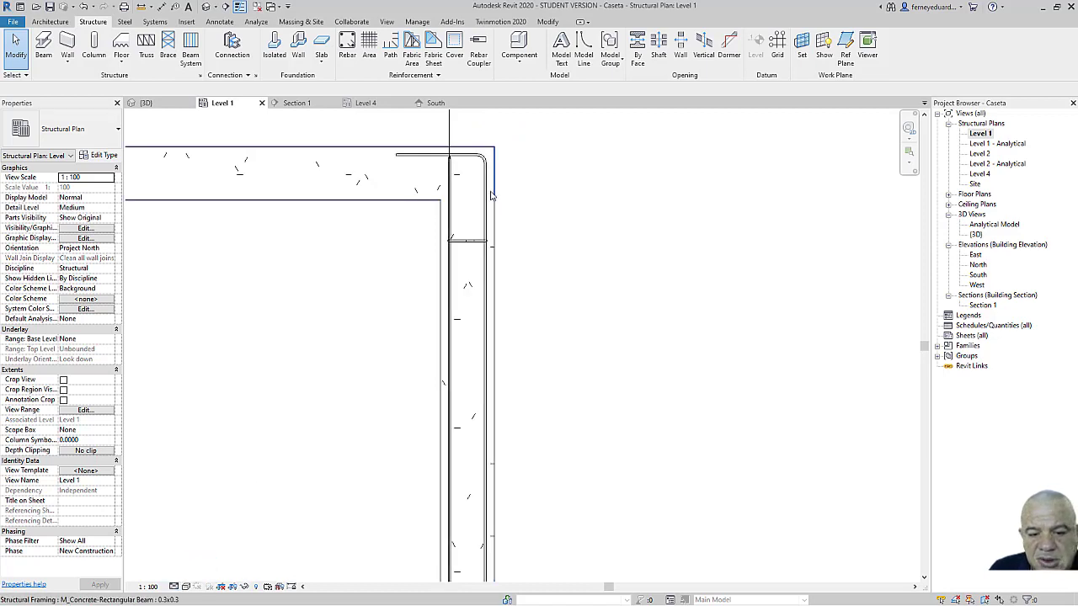
scroll(493, 202, up, 1)
Select the stirrup and drag it toward the beam's top edge in plan.
click(474, 249)
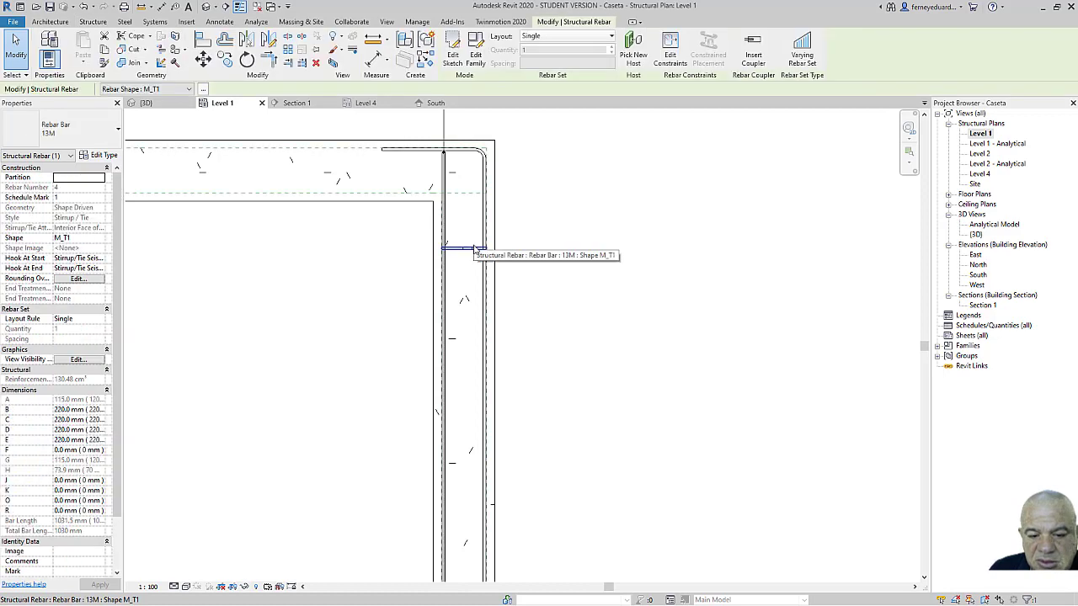
drag(472, 231, 474, 213)
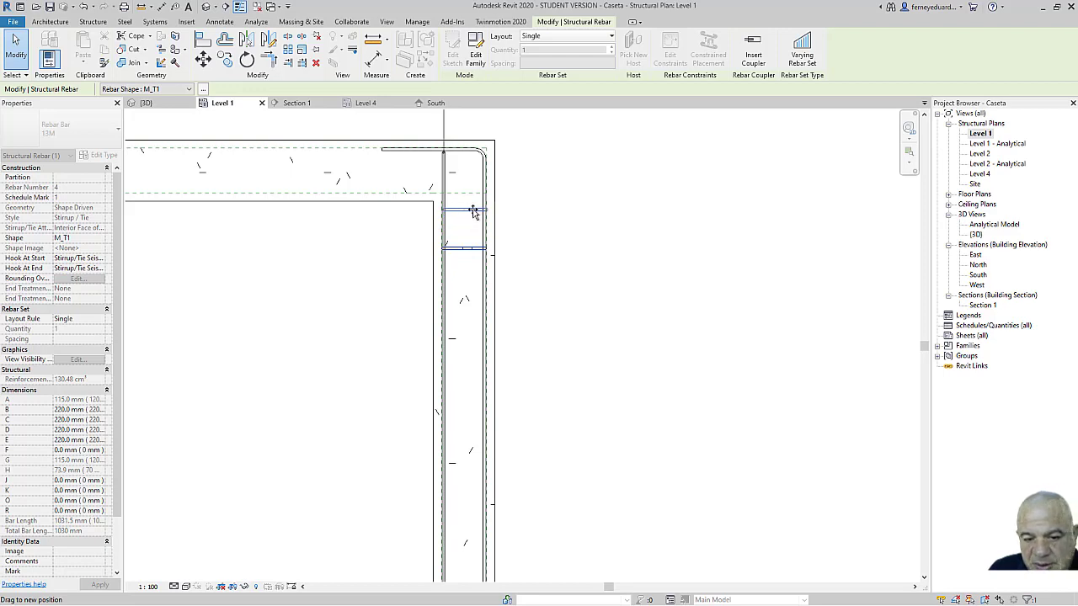
drag(474, 213, 473, 207)
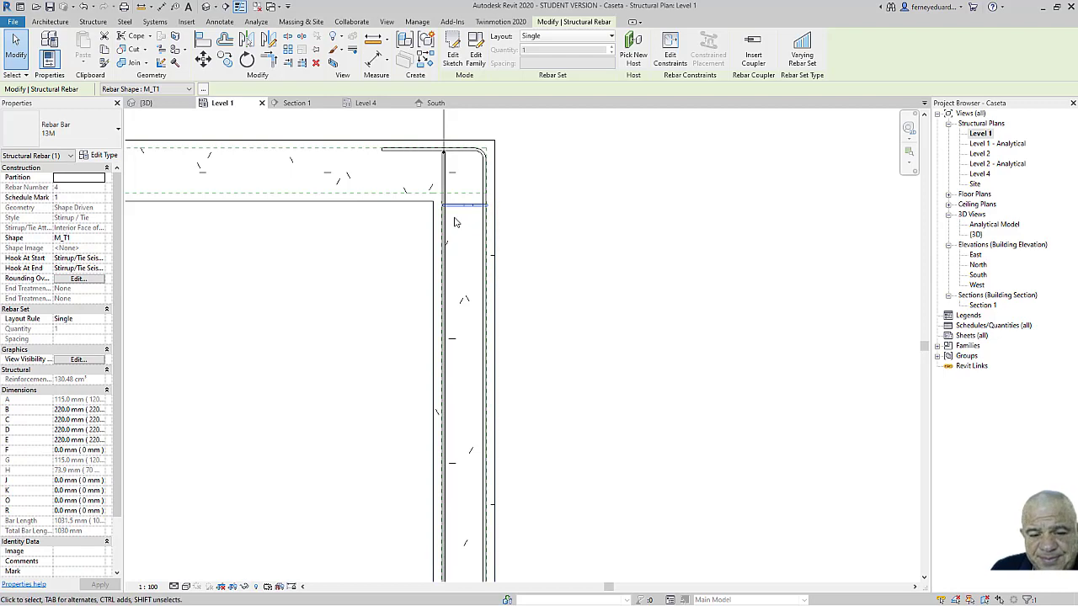
scroll(454, 221, up, 1)
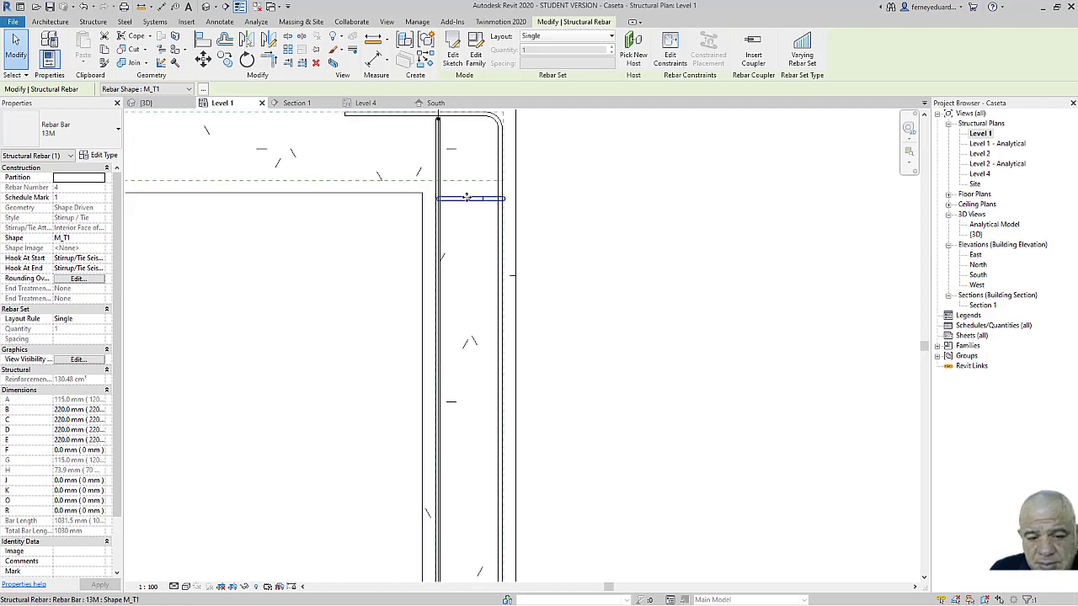
ctrl+drag(468, 199, 468, 135)
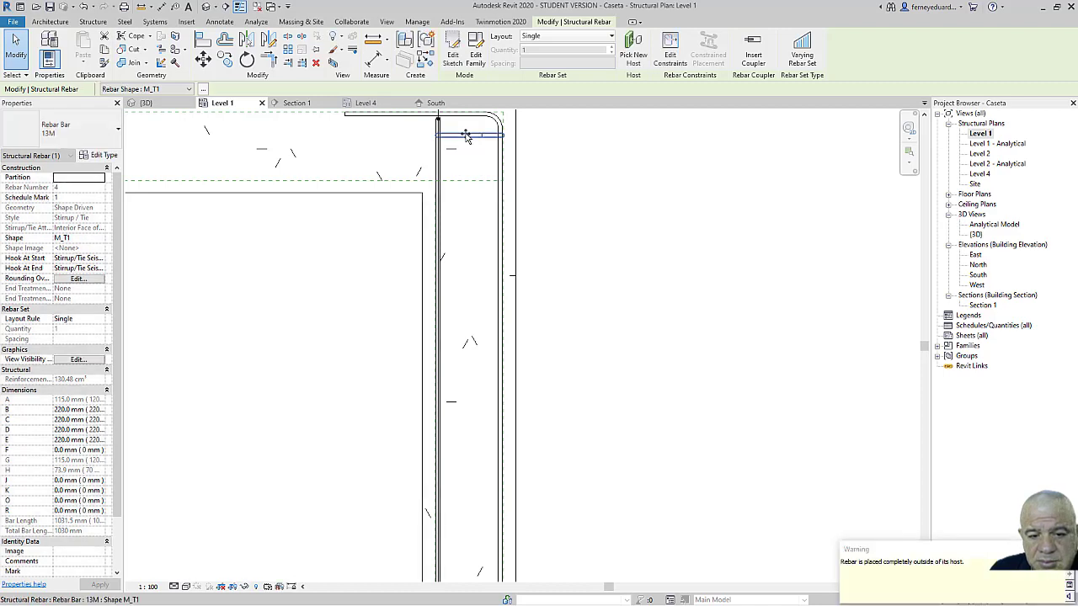
drag(468, 199, 467, 198)
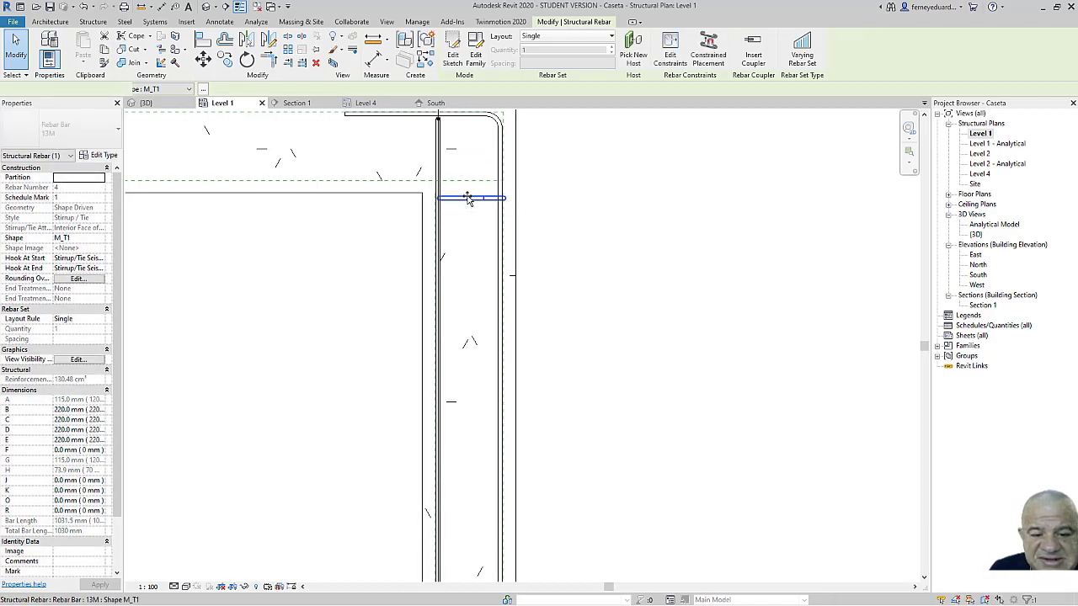
Nudge the stirrup down twice so it sits inside the beam.
key(Down)
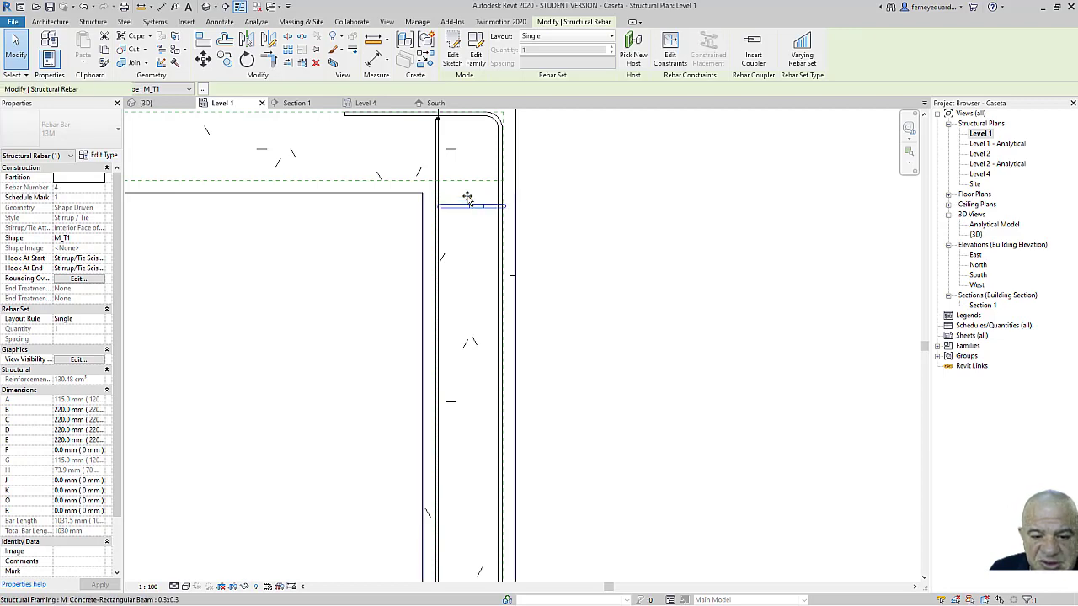
key(Down)
key(Down)
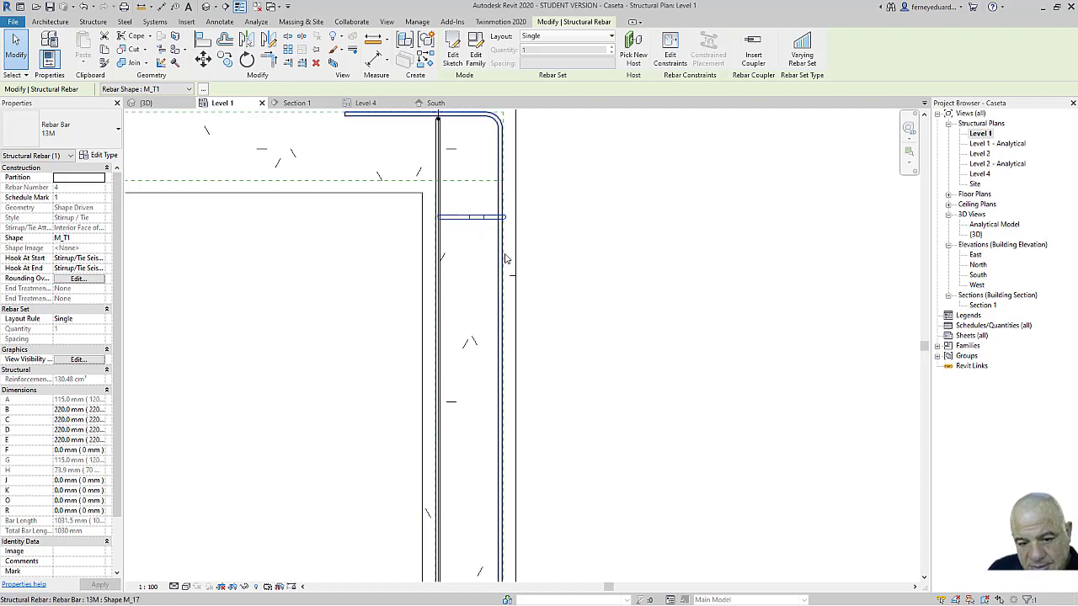
scroll(512, 257, down, 2)
scroll(512, 241, up, 1)
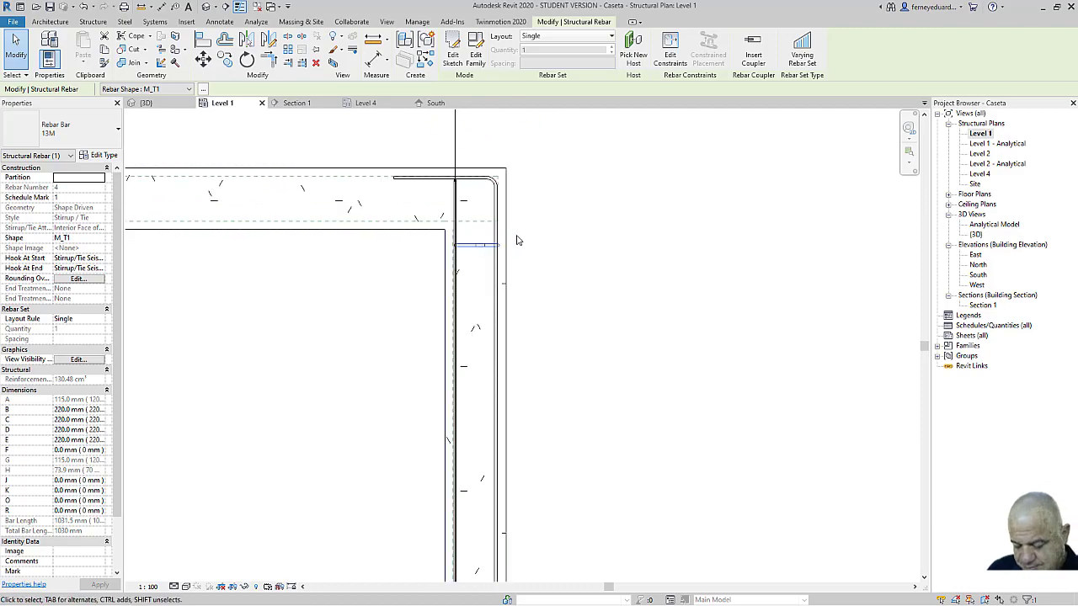